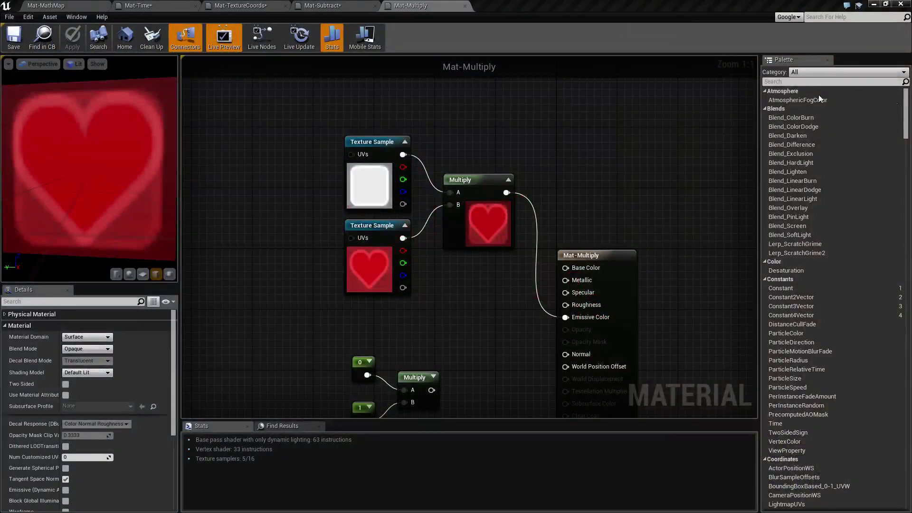
- In the Mat-MathMap level, apply the Mat-Multiply material to the cube
left_click(46, 5)
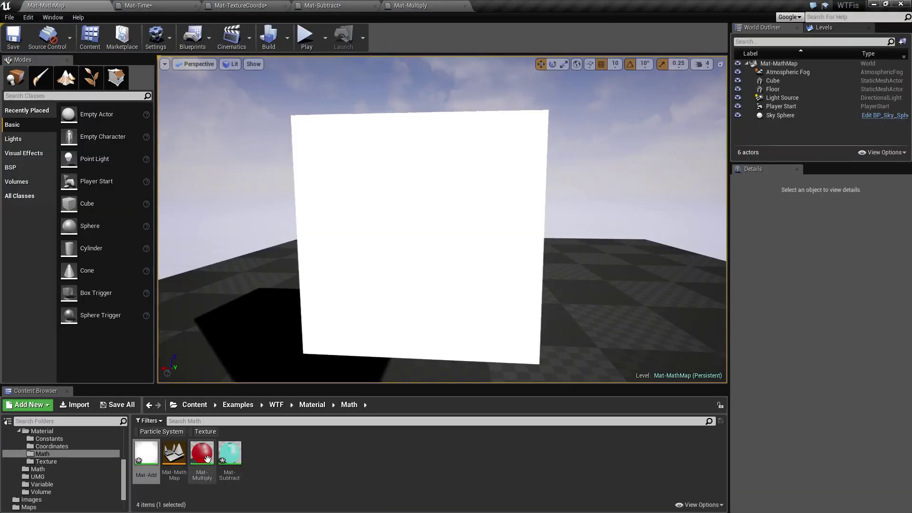
left_click_drag(208, 458, 401, 254)
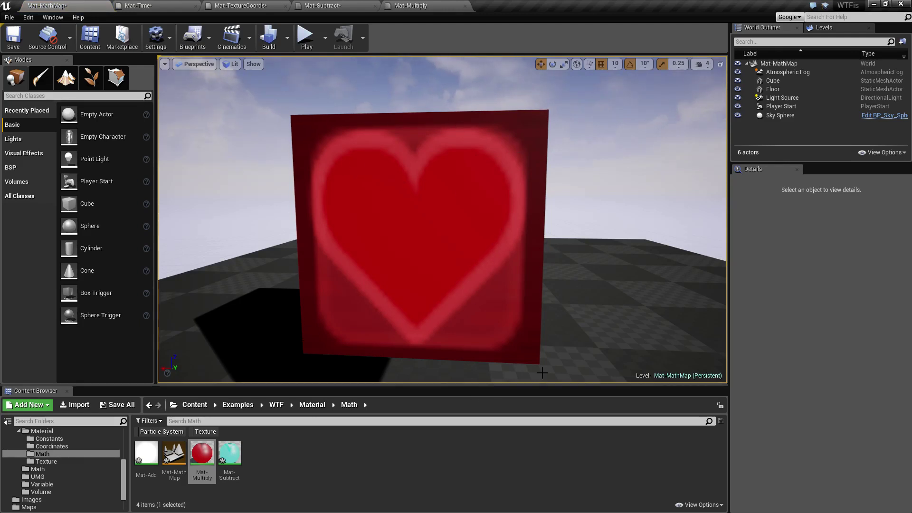
- In the Mat-Multiply graph, disconnect both Texture Sample wires from the Multiply node's A and B inputs
left_click(412, 5)
right_click_drag(474, 328, 478, 317)
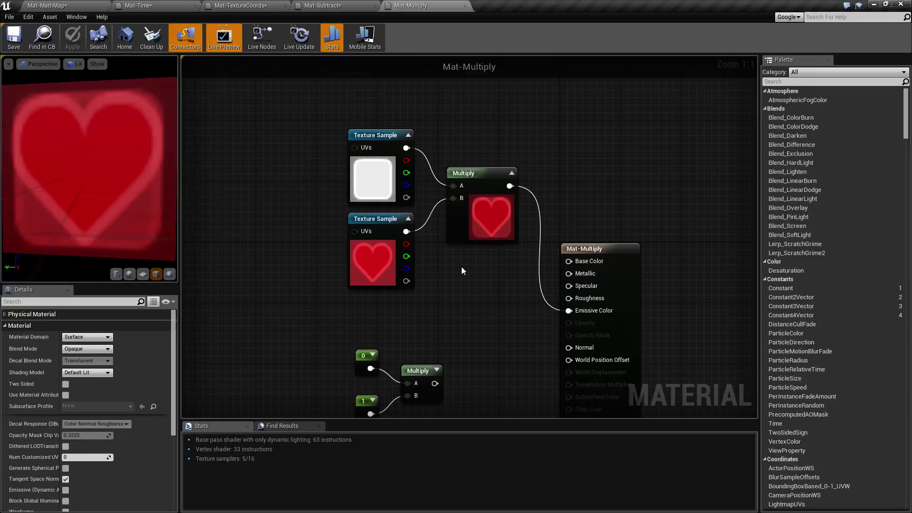
right_click_drag(652, 163, 639, 197)
left_click(481, 213)
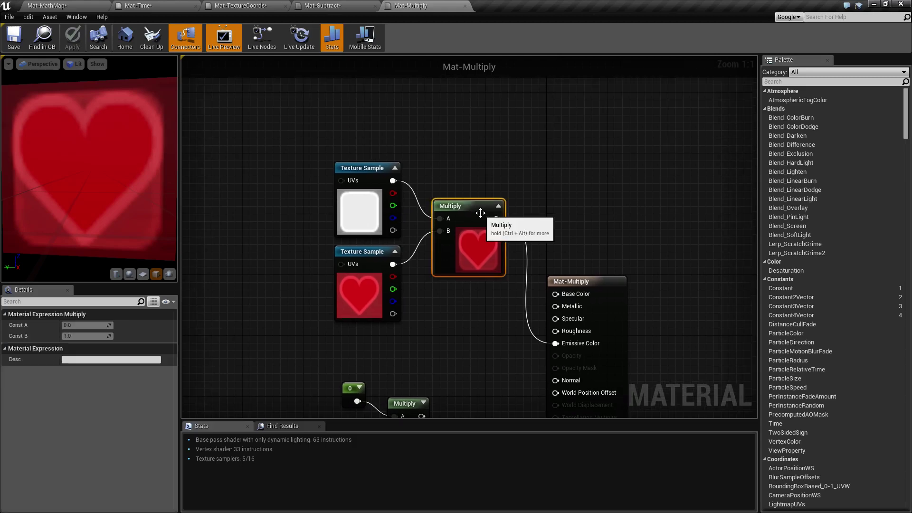
right_click(463, 121)
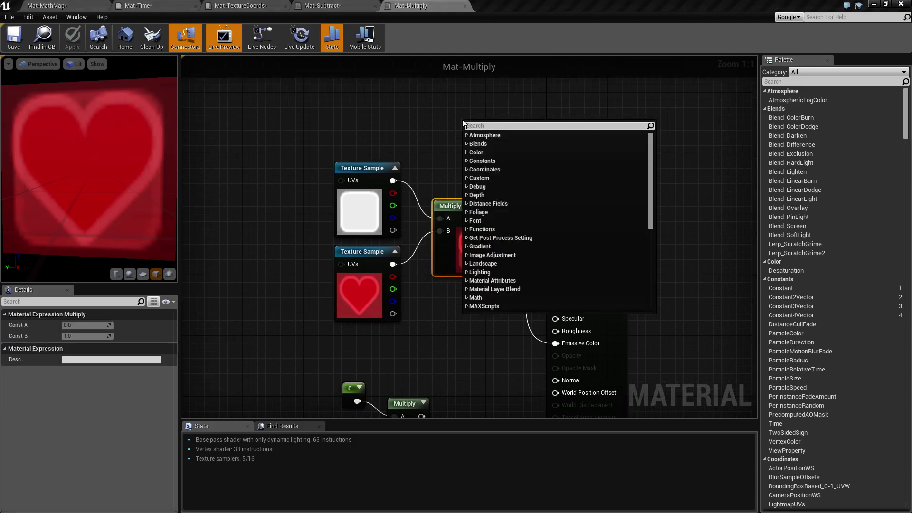
type("mul")
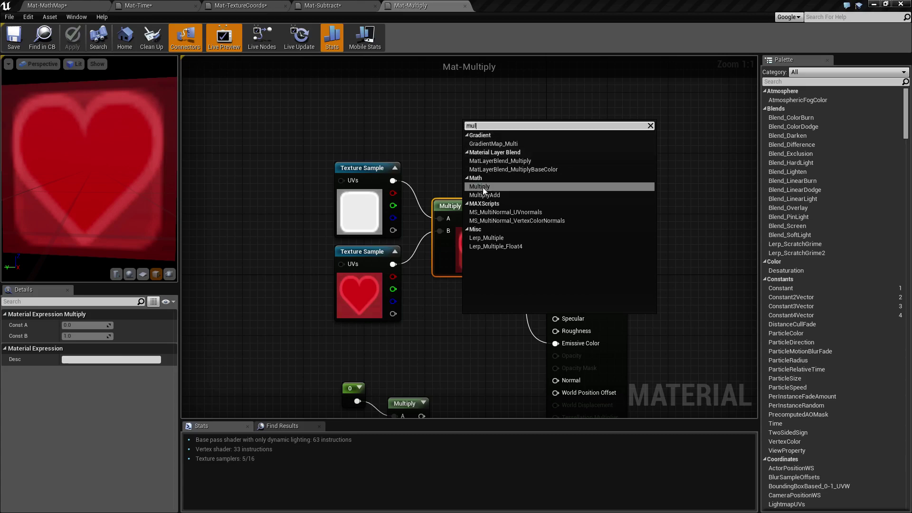
left_click(438, 161)
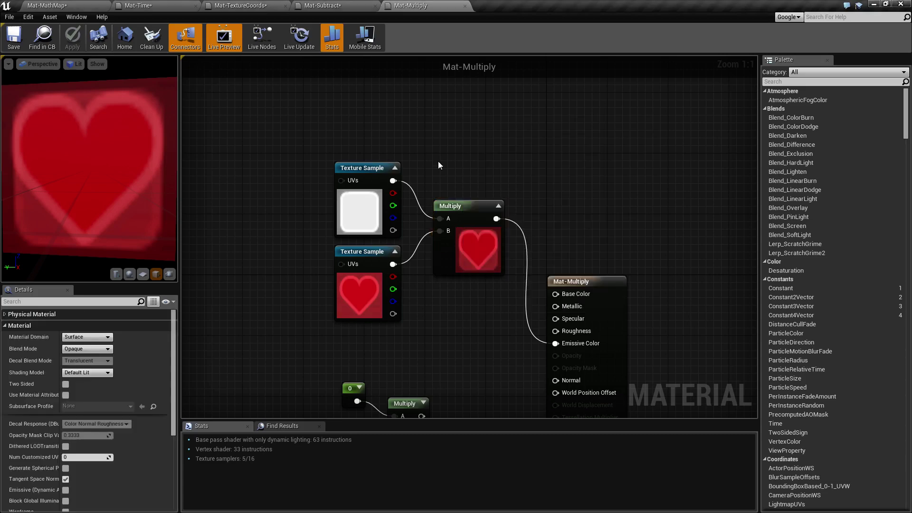
left_click(440, 218, "alt")
left_click(440, 231, "alt")
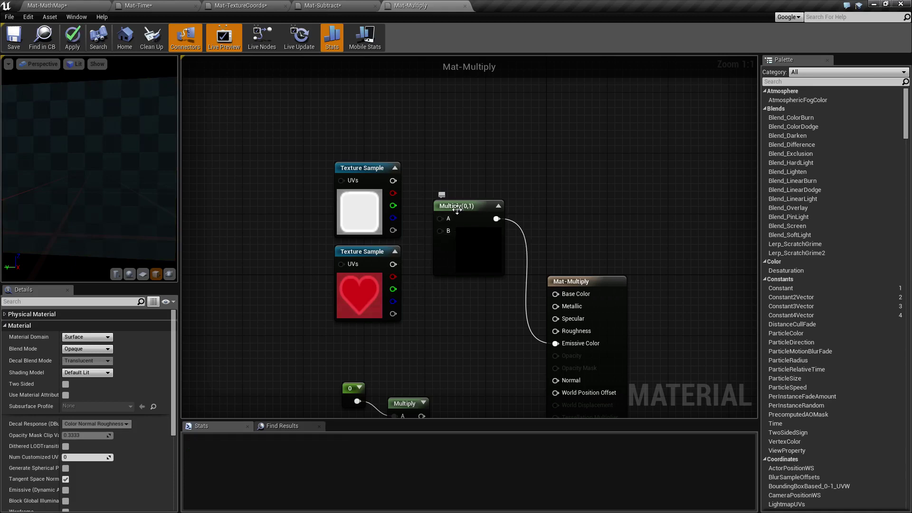
left_click(457, 206)
left_click_drag(469, 181, 501, 160)
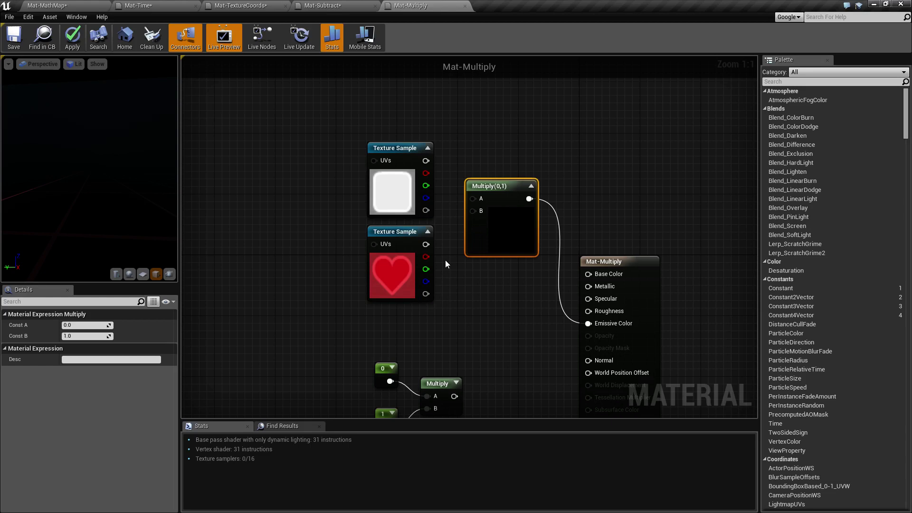
- Wire the white texture into Multiply A, try Const B at 0.5, then restore it to 1.0
left_click_drag(426, 161, 478, 198)
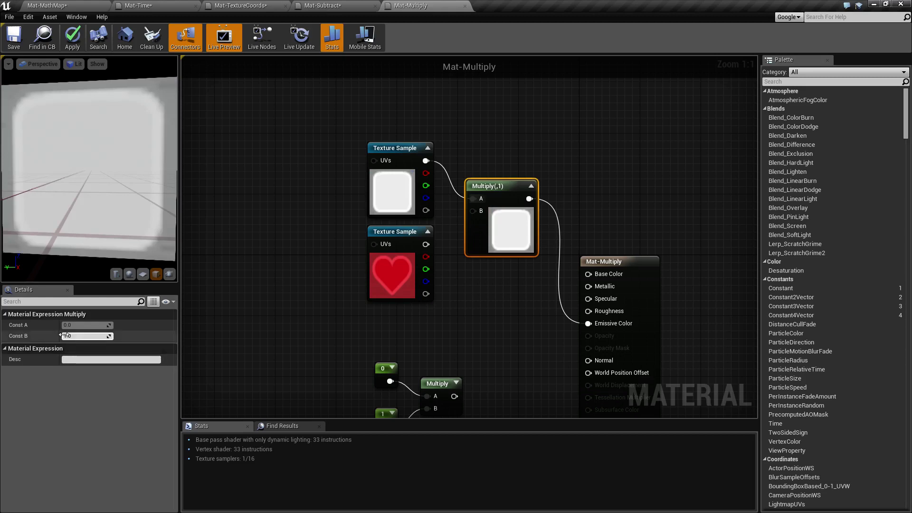
left_click_drag(129, 195, 100, 197)
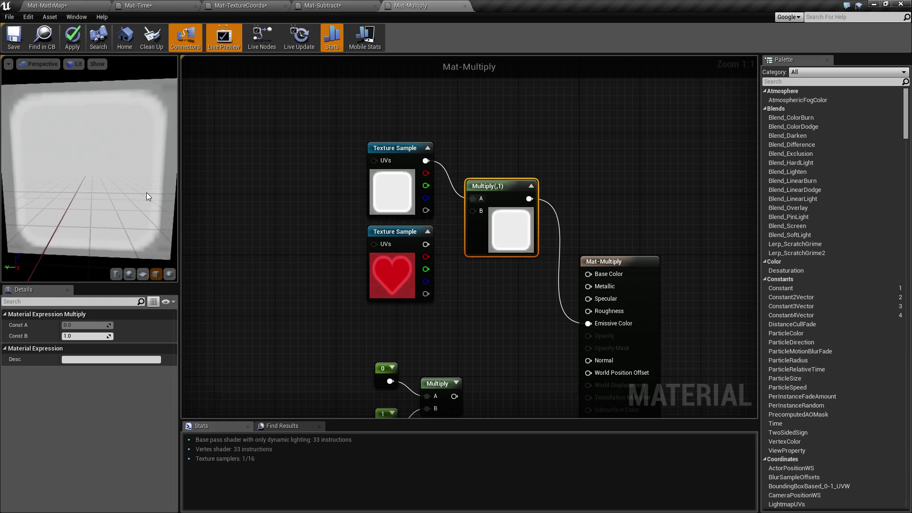
left_click(84, 337)
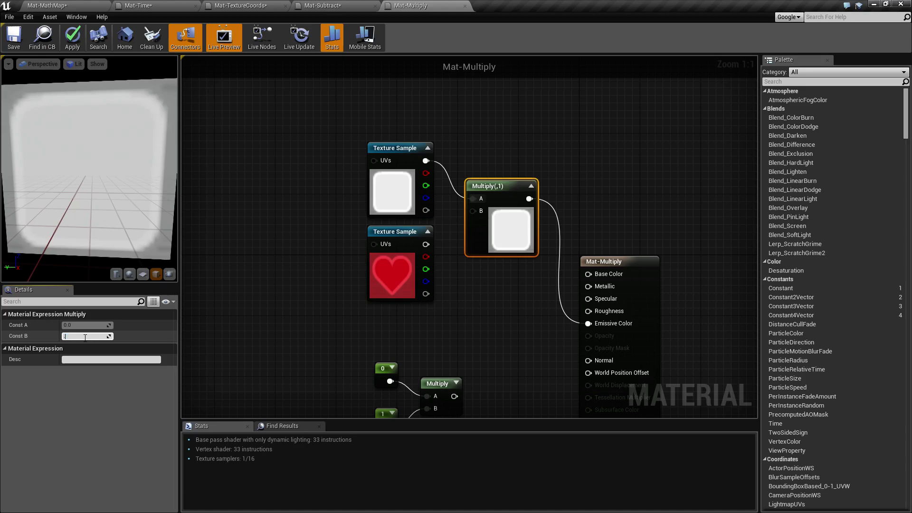
key("Return")
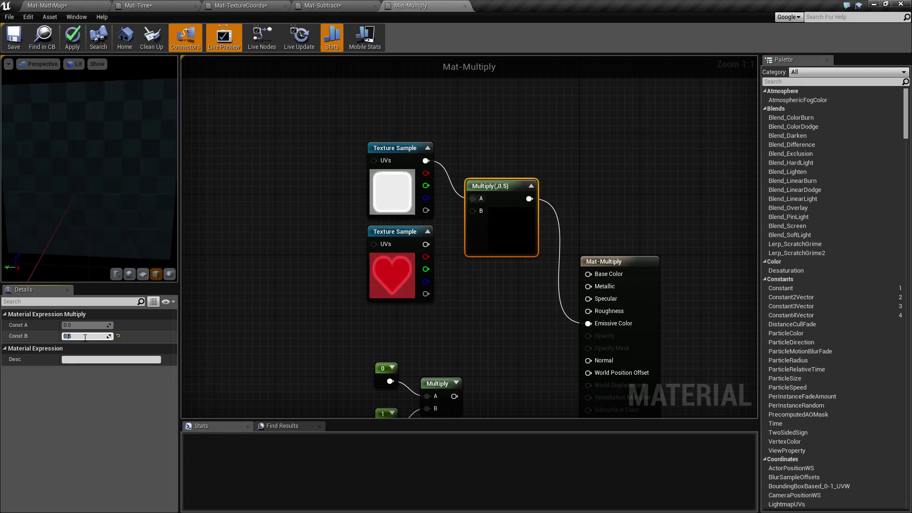
left_click_drag(126, 236, 78, 235)
left_click(86, 336)
type("1")
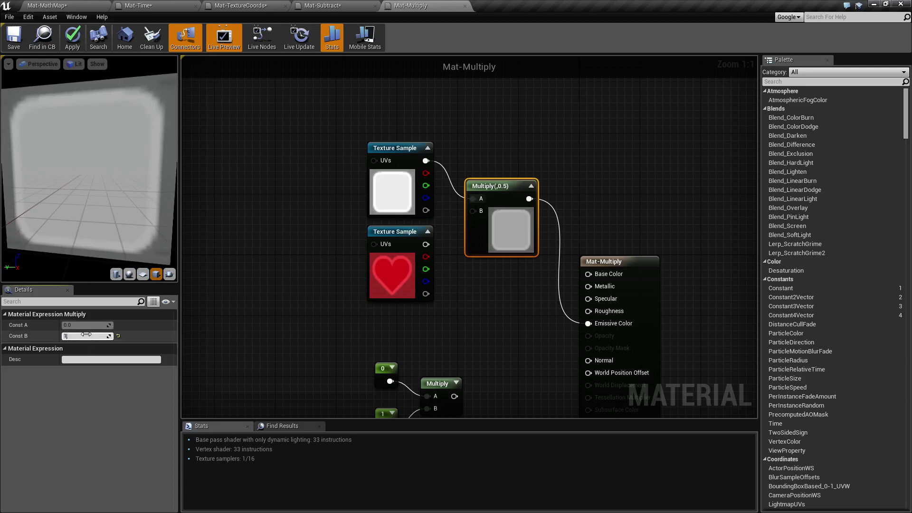
key("Return")
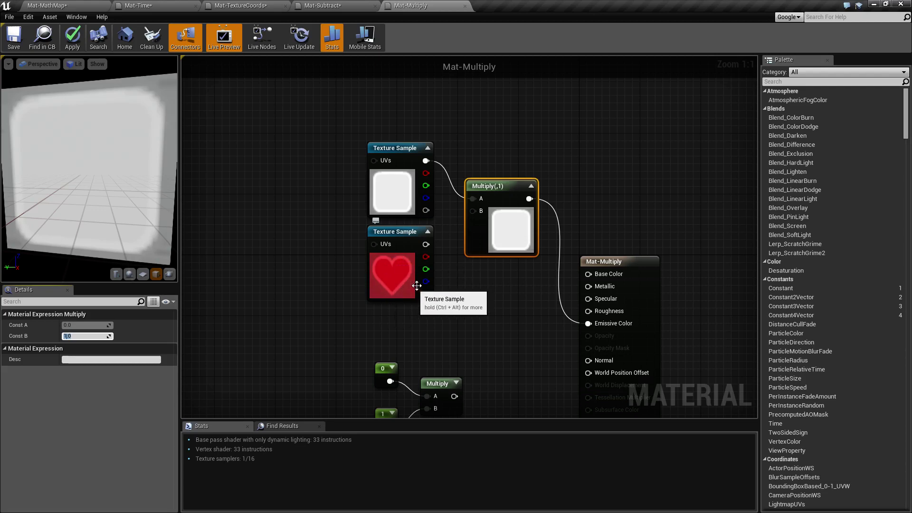
- Connect the heart Texture Sample's RGB output to the Multiply node's B input
left_click_drag(425, 245, 475, 212)
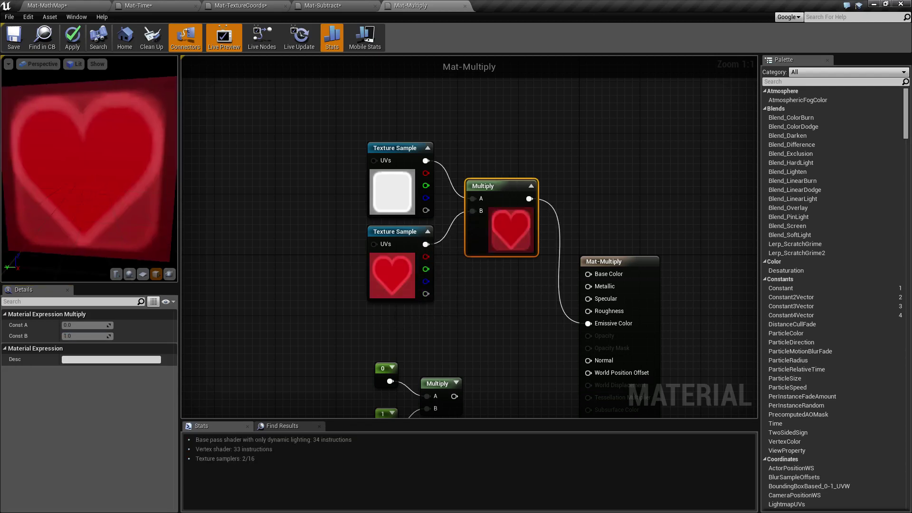
left_click_drag(92, 176, 102, 176)
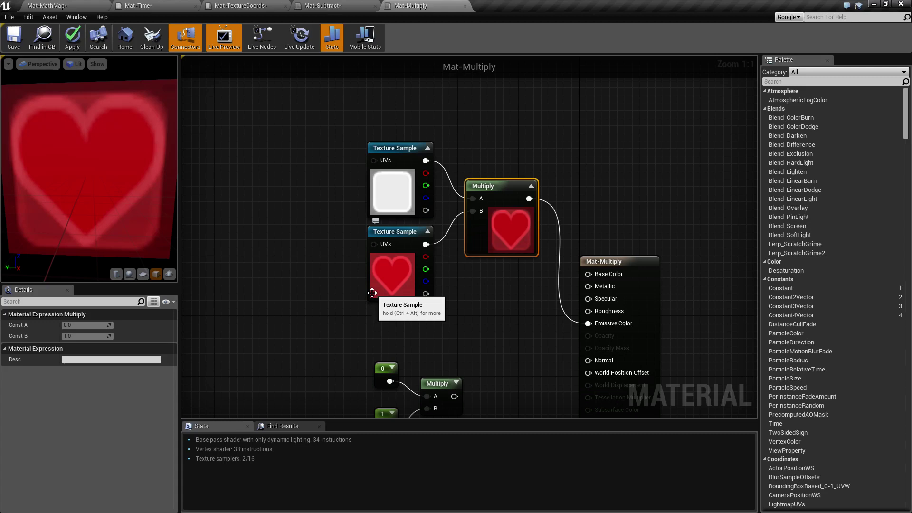
right_click_drag(498, 347, 498, 321)
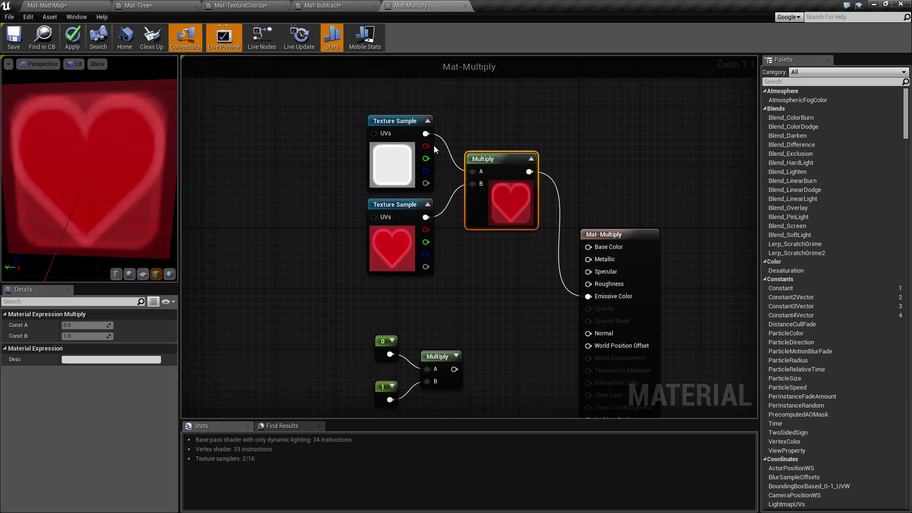
- Drive Emissive Color from the lower Multiply of constants 0 and 1, turning the preview black
right_click_drag(455, 340, 344, 318)
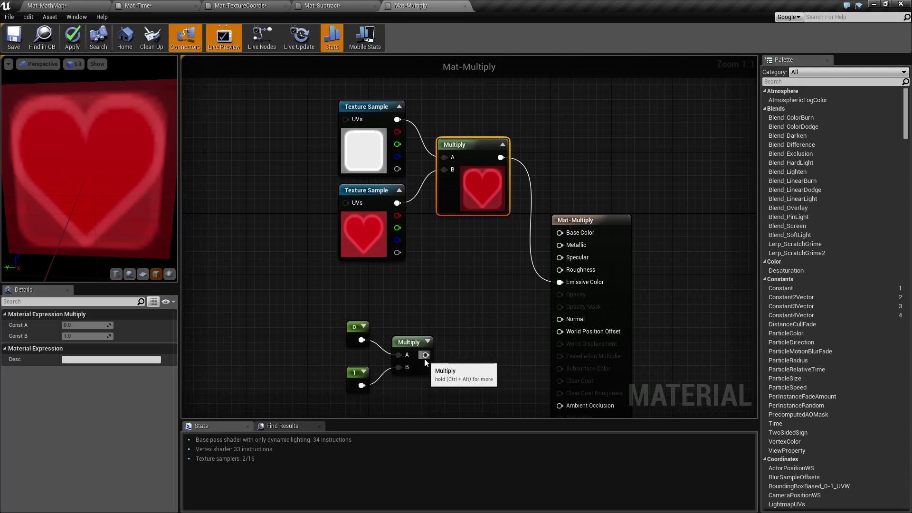
left_click_drag(426, 355, 560, 283)
right_click_drag(387, 319, 410, 296)
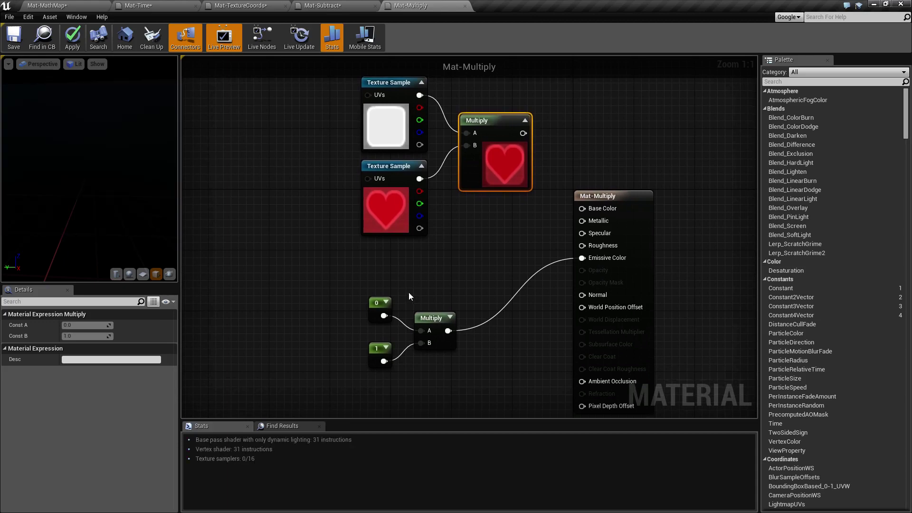
left_click(380, 302)
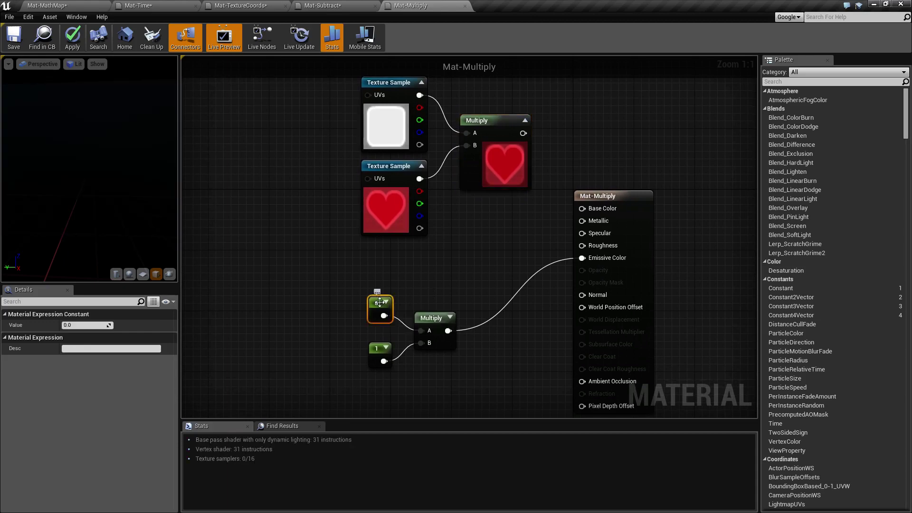
left_click(378, 349)
left_click(440, 320)
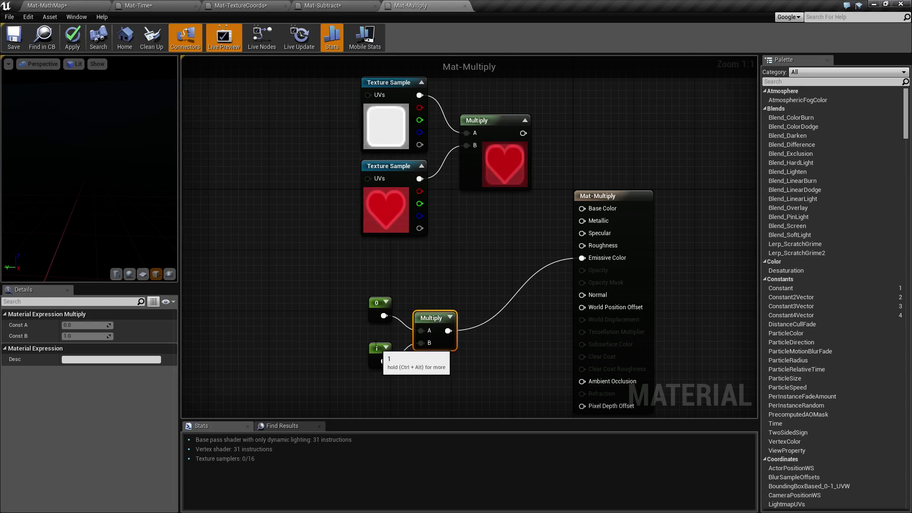
- Set the lower Multiply's first constant to 5 so the preview glows white
left_click(378, 307)
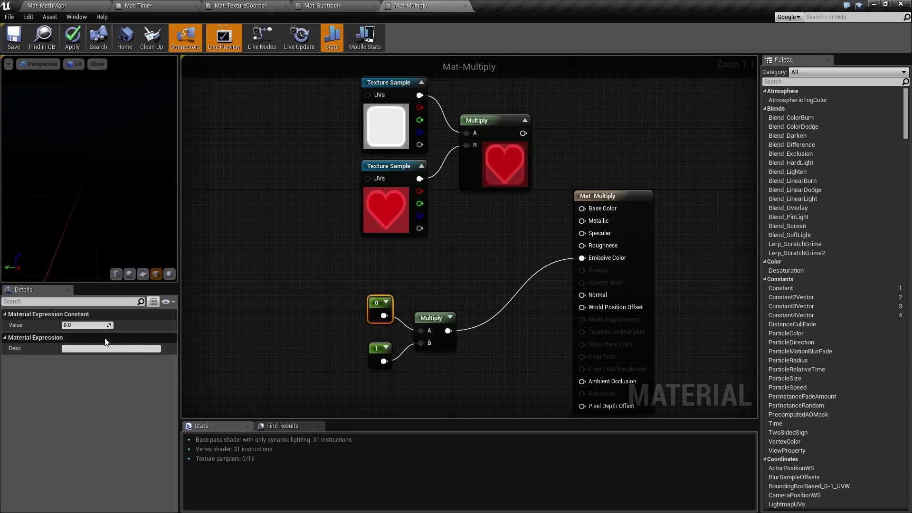
left_click(79, 325)
type("5")
key("Return")
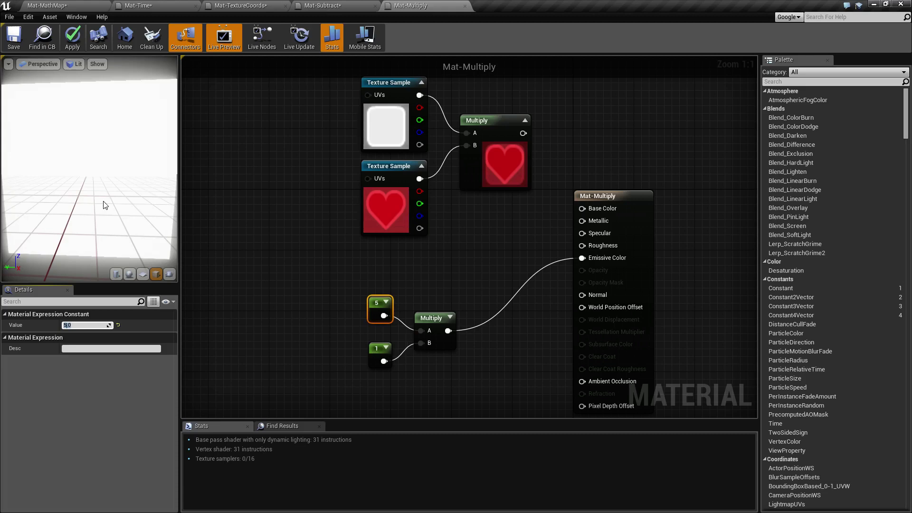
left_click_drag(126, 191, 81, 195)
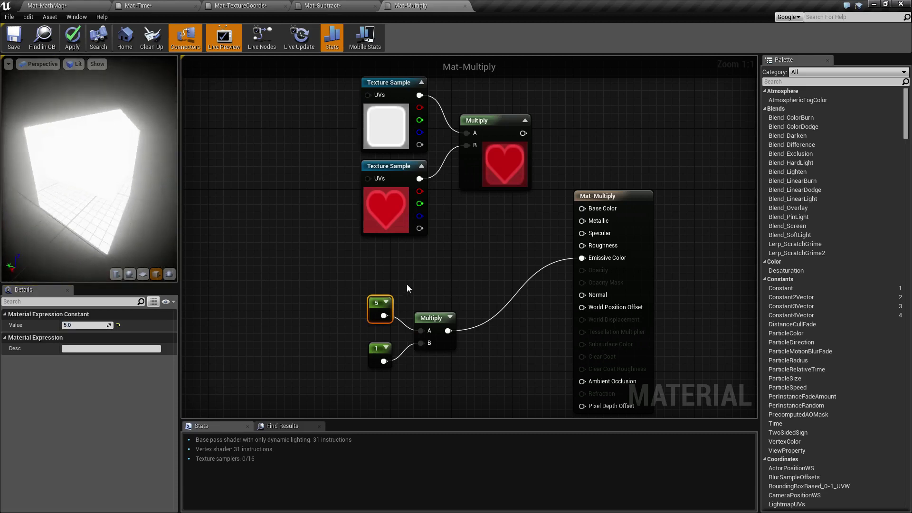
right_click_drag(407, 284, 383, 318)
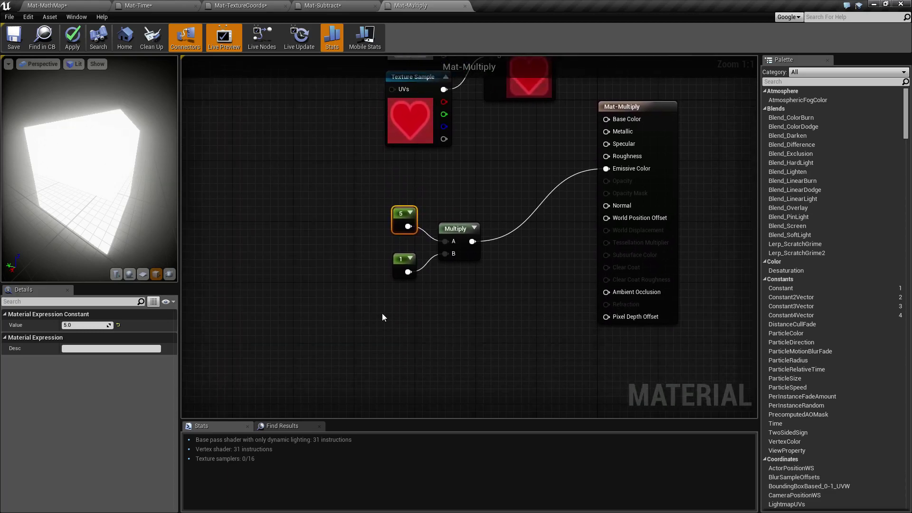
- Add a Constant3Vector node set to blue (0.198, 0.276, 1.0)
left_click(394, 314)
left_click(394, 312)
left_click_drag(417, 315, 363, 325)
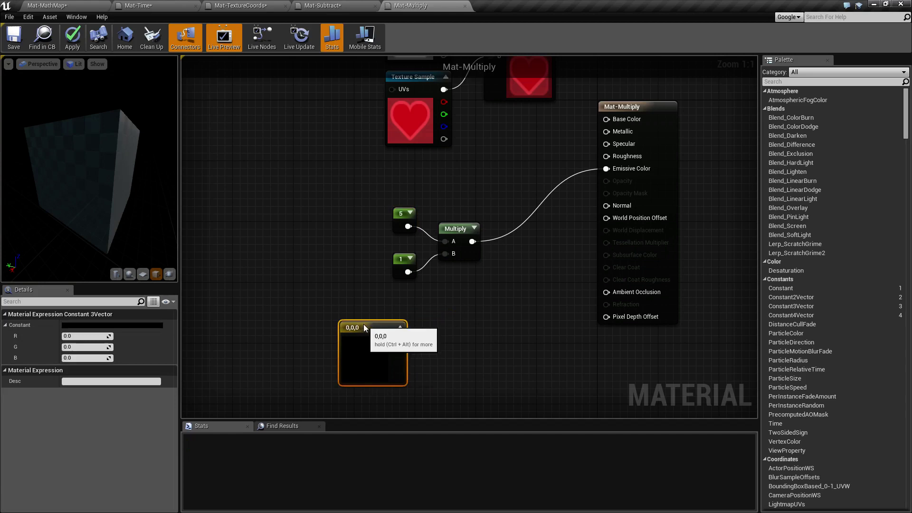
double_click(375, 355)
left_click_drag(438, 366, 414, 344)
left_click_drag(543, 474, 564, 474)
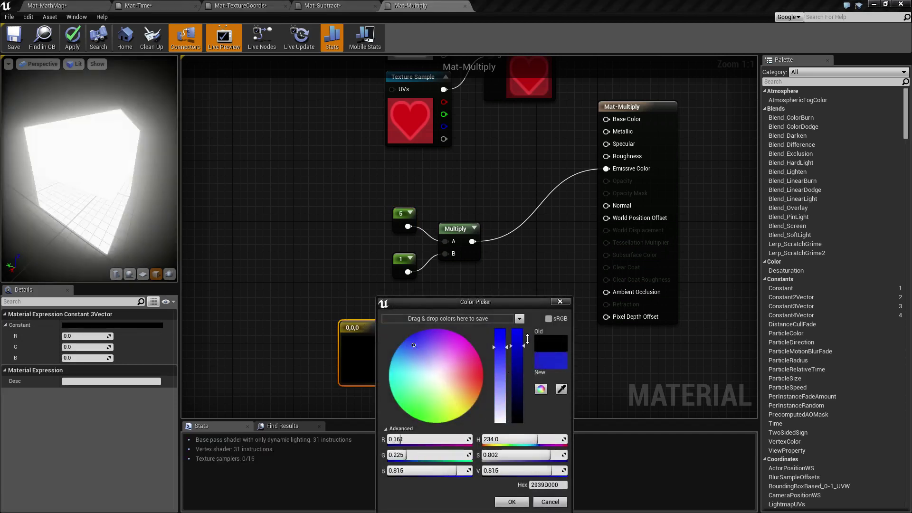
left_click(512, 502)
- Wire the blue colour into the lower Multiply's B input and tidy its position
left_click_drag(400, 340, 447, 254)
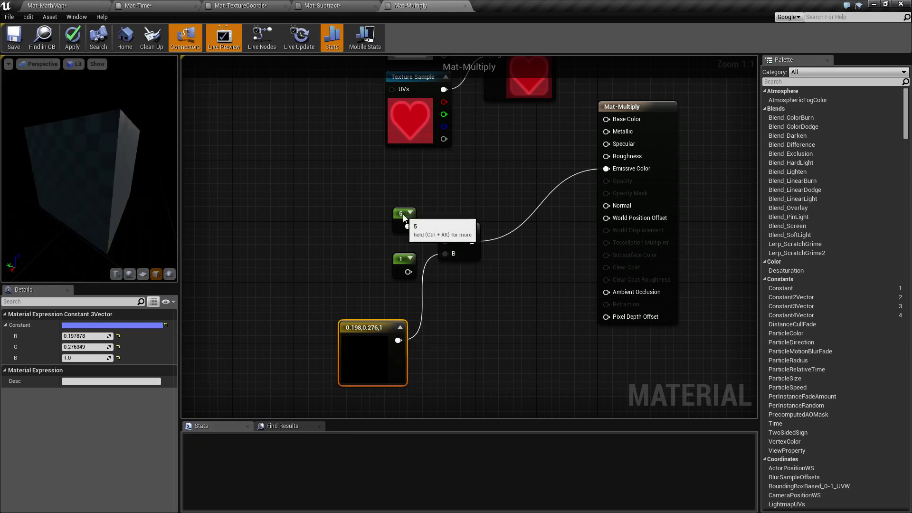
mouse_move(151, 169)
left_mouse_down()
mouse_move(162, 190)
mouse_move(145, 180)
mouse_move(151, 166)
left_mouse_up()
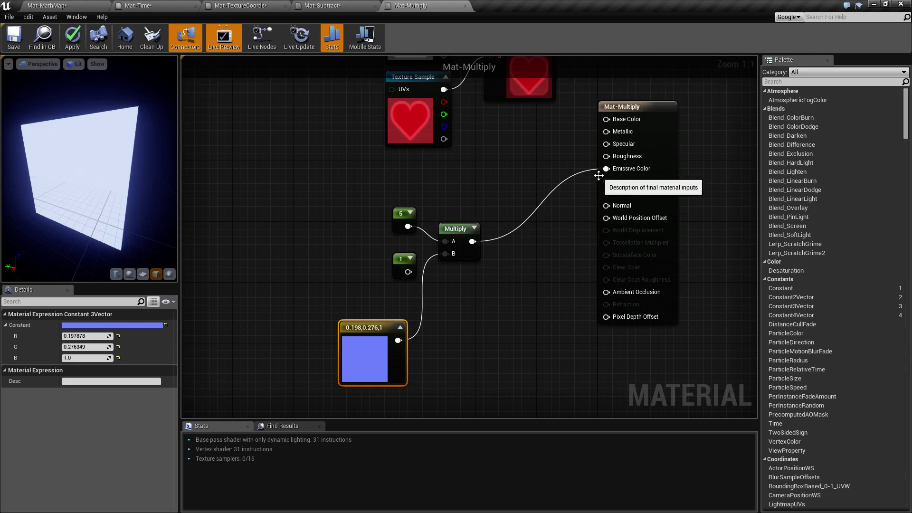
left_click_drag(379, 369, 394, 346)
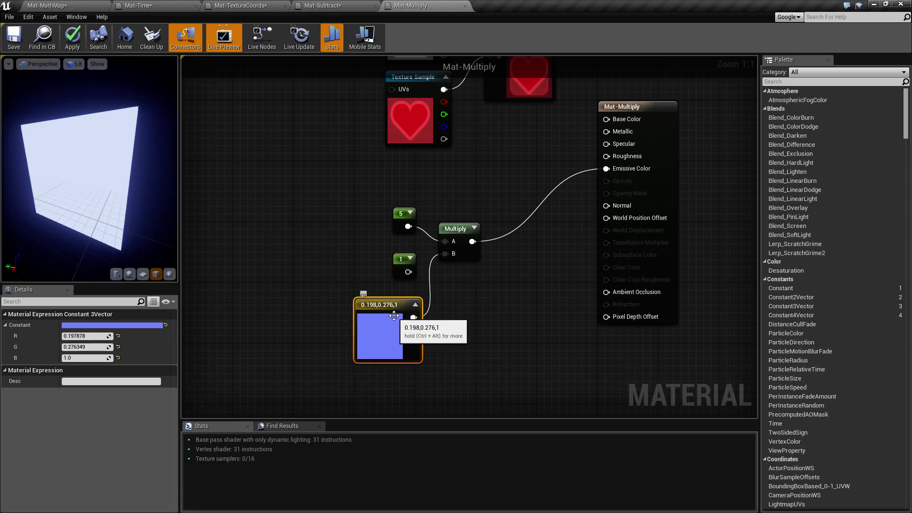
left_click_drag(389, 201, 425, 242)
- Change the multiplier constant from 5 to 2 and apply the material
left_click(398, 200)
left_click(401, 212)
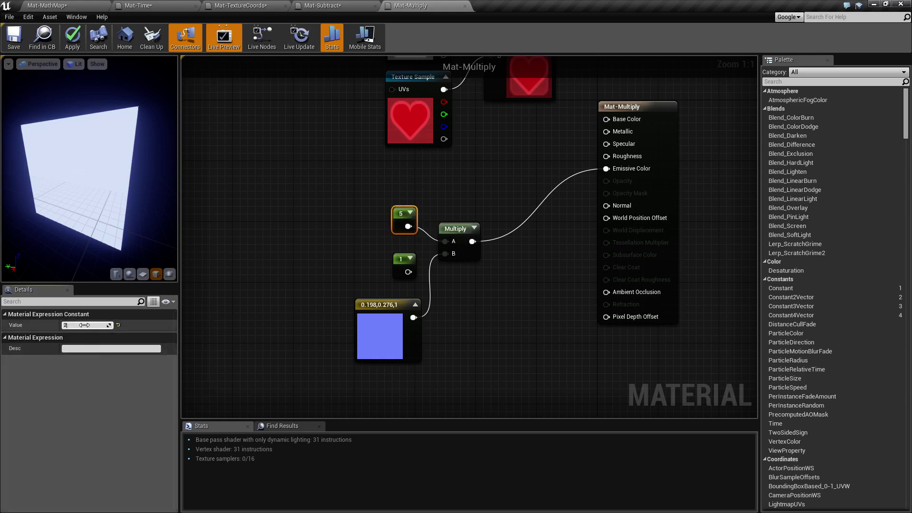
key("Return")
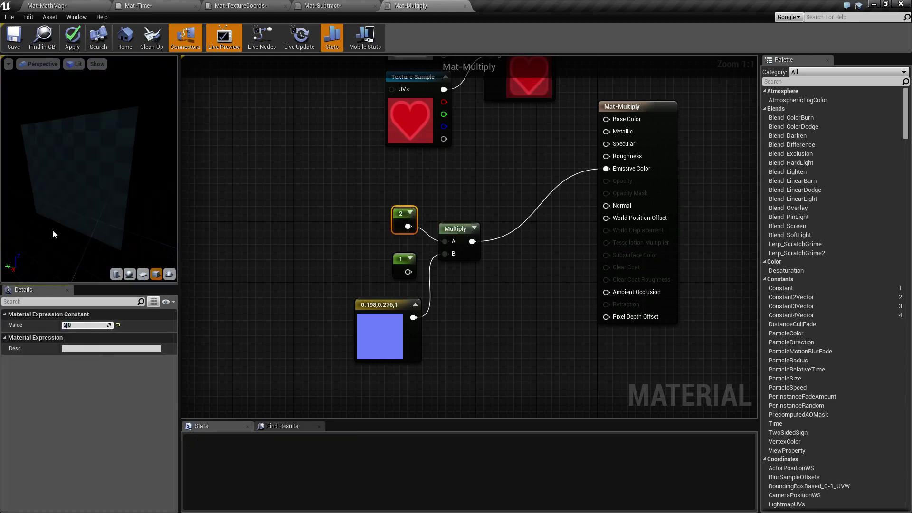
left_click(73, 37)
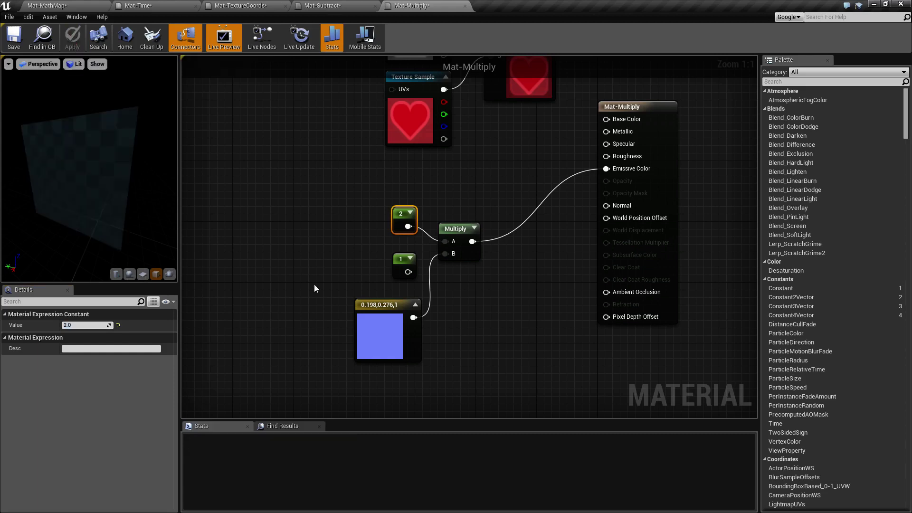
- Reposition the heart Texture Samples and heart Multiply nodes so the whole graph fits in view
right_click_drag(501, 204, 494, 317)
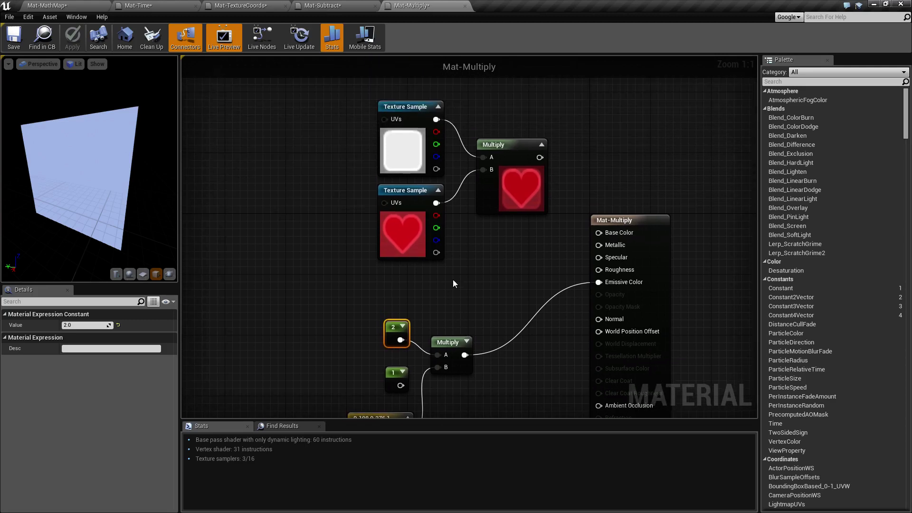
right_click_drag(452, 280, 454, 289)
left_click_drag(478, 277, 404, 181)
left_click_drag(489, 159, 458, 166)
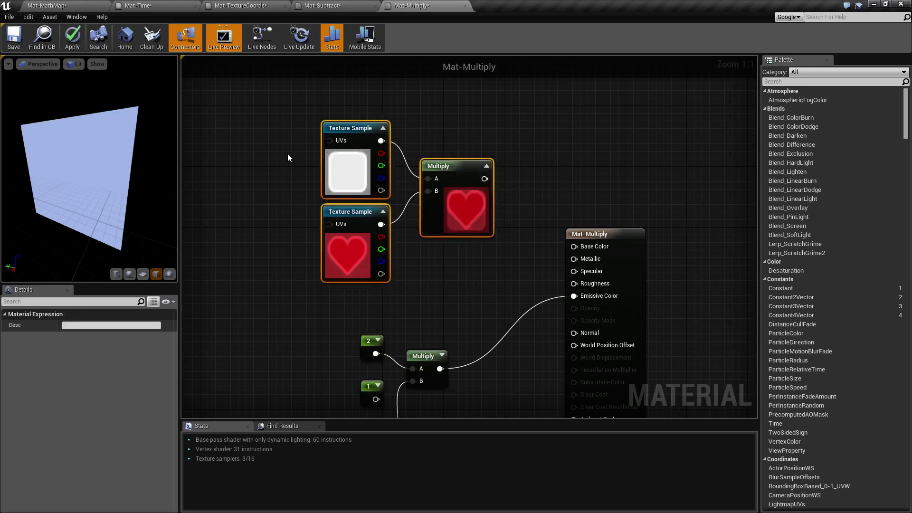
left_click(337, 229)
left_click(472, 181)
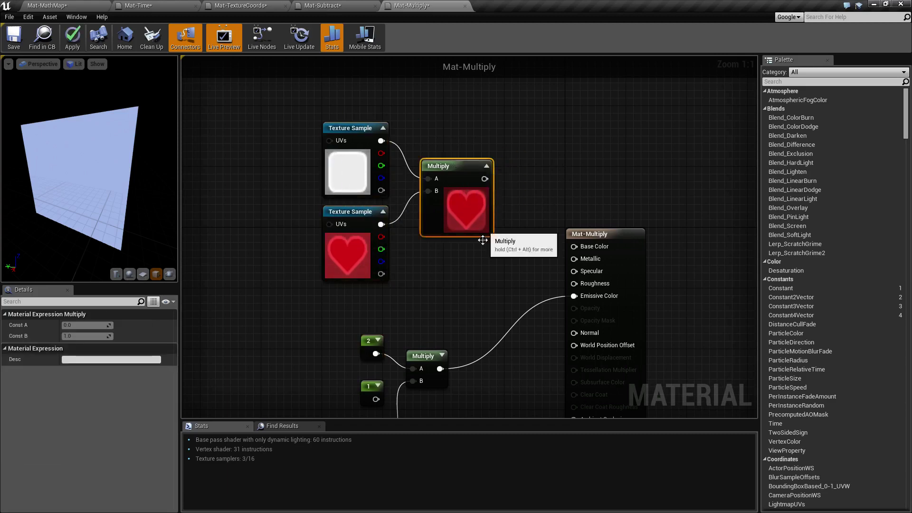
right_click_drag(483, 240, 507, 215)
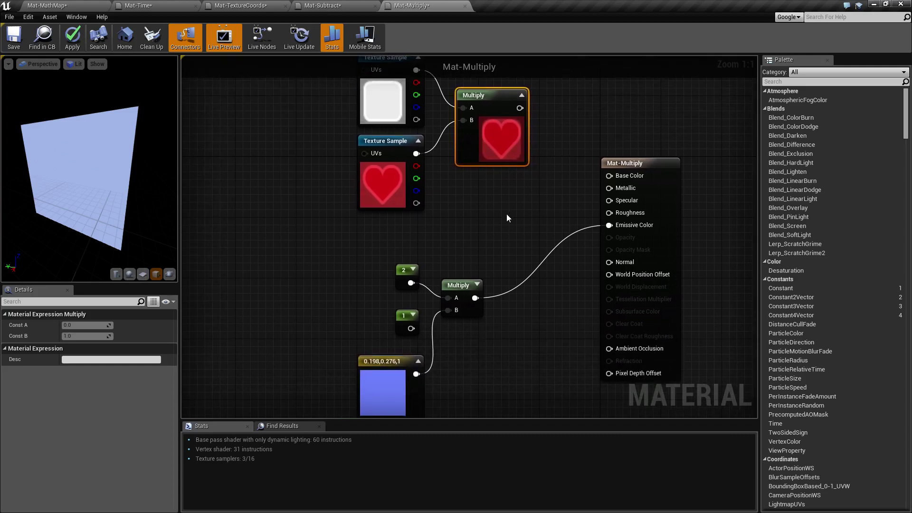